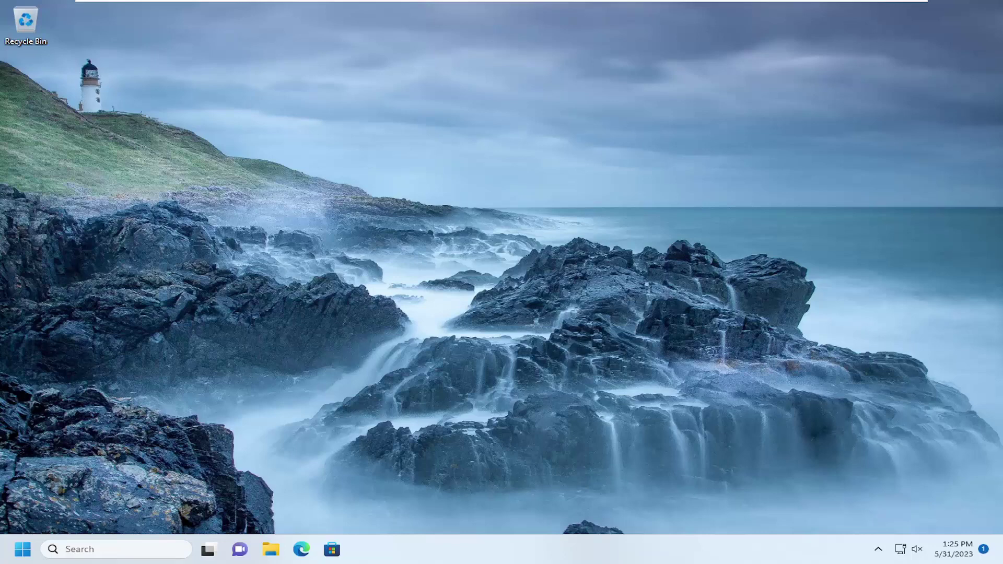
- Search Windows for 'regedit' and bring up the Registry Editor launch options
click(88, 549)
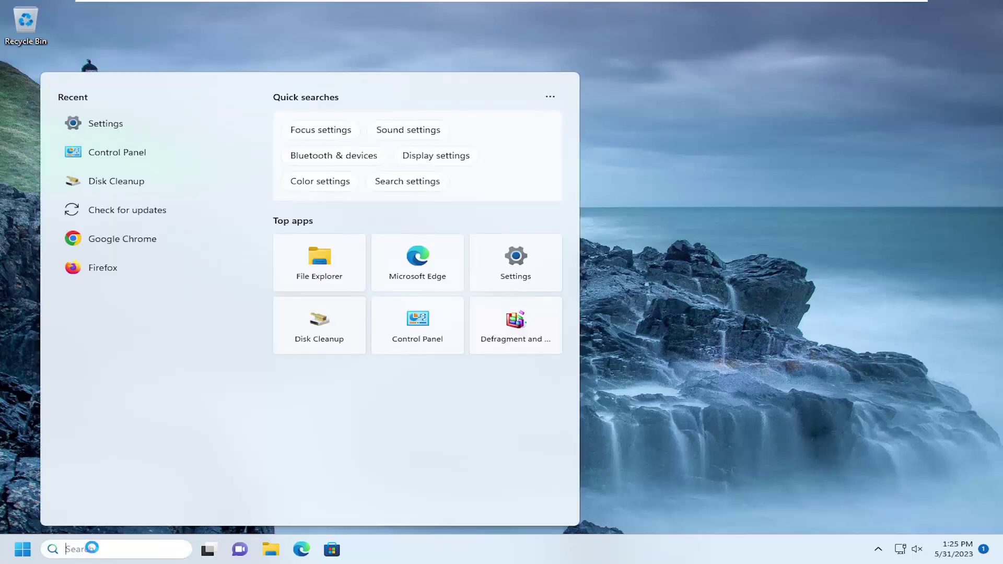
text(regedit)
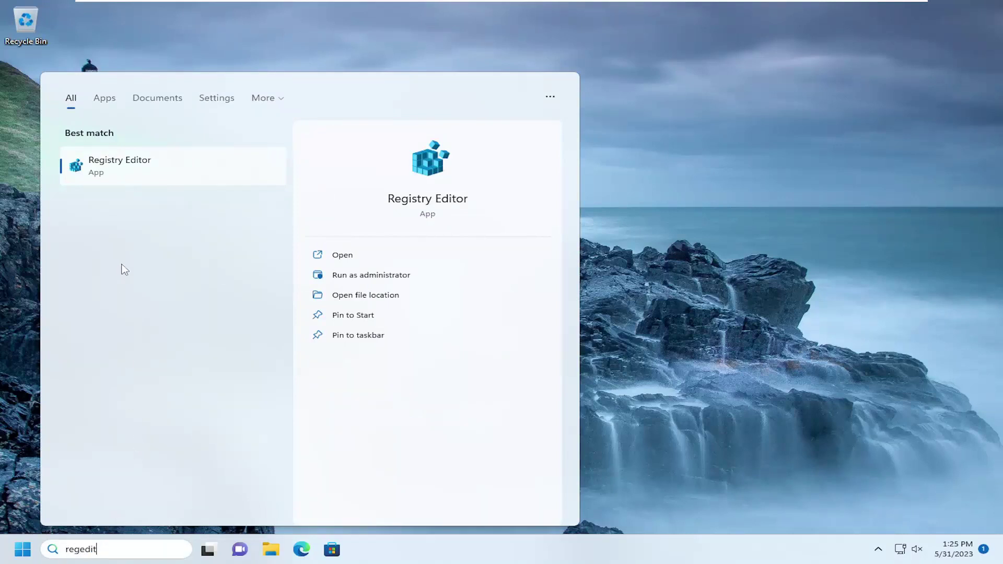
right_click(108, 165)
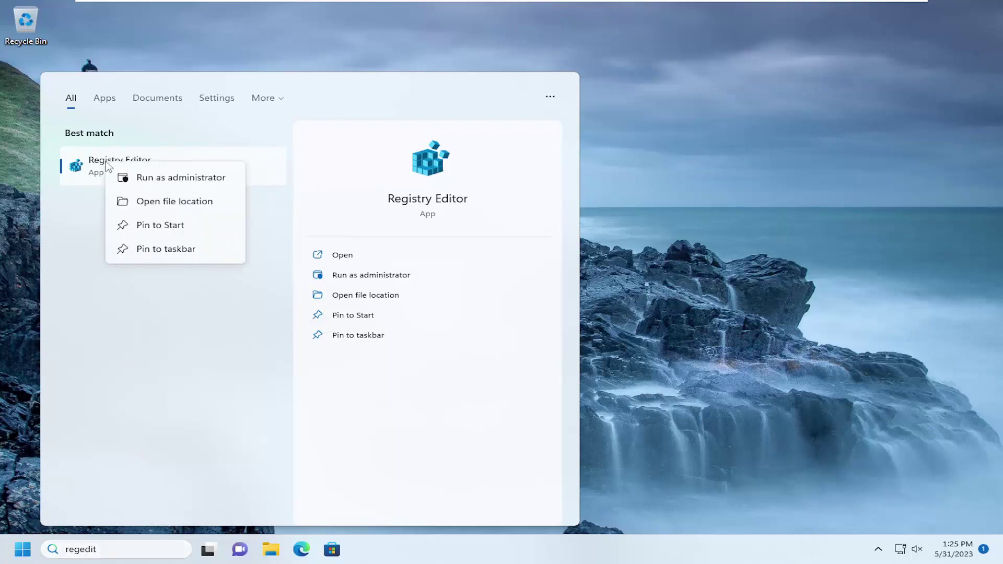
- Run Registry Editor as administrator and approve the User Account Control prompt
click(156, 179)
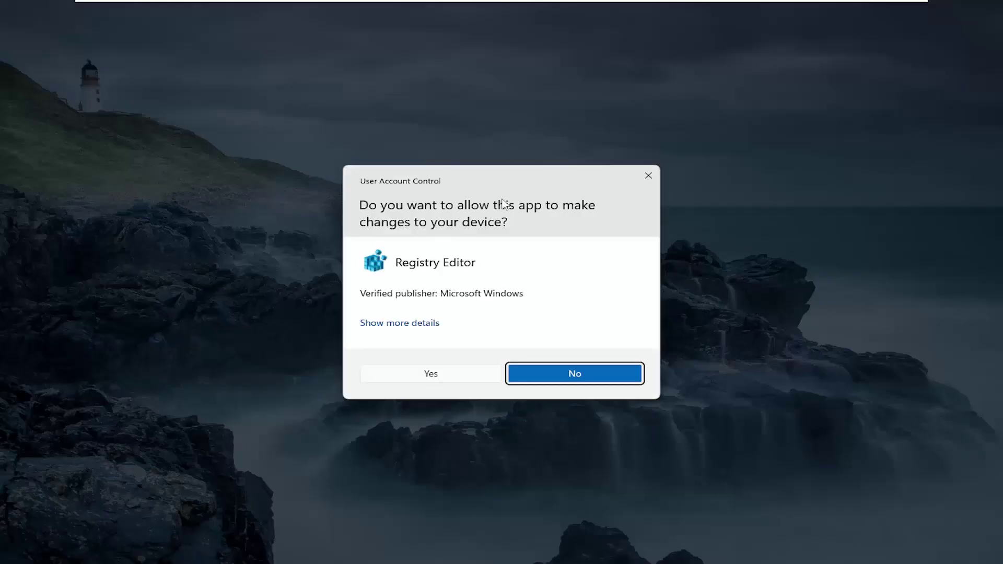
click(443, 378)
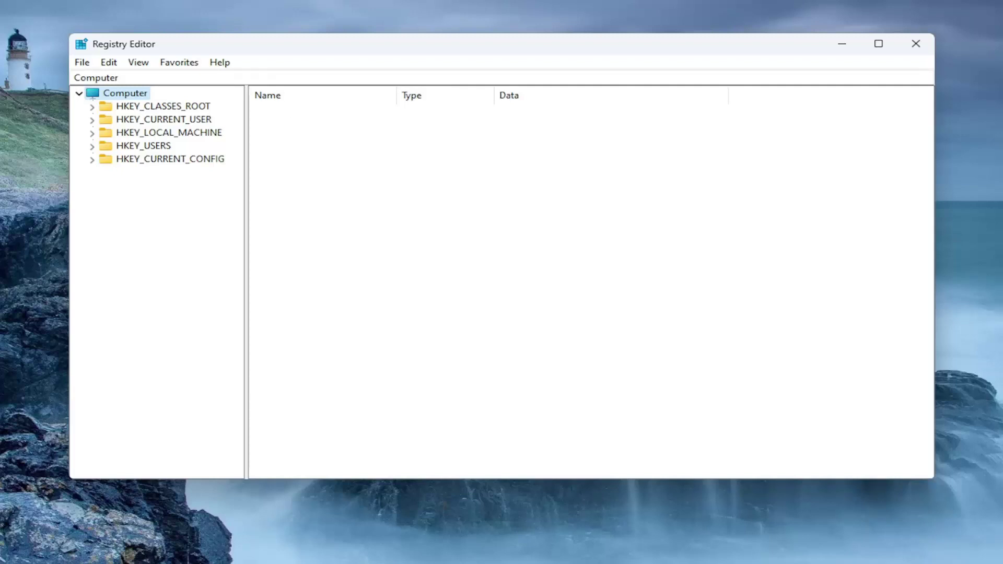
click(83, 65)
click(107, 96)
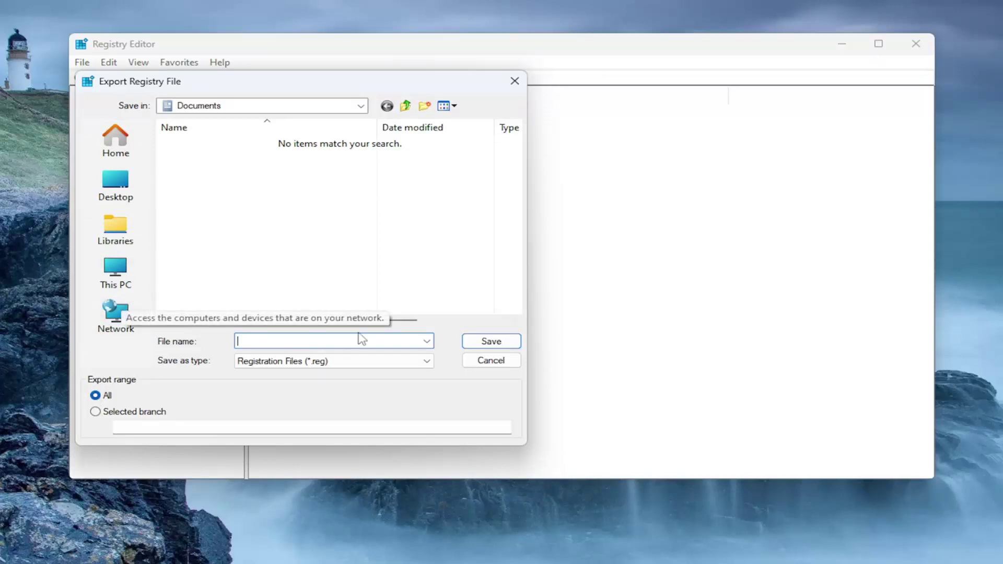
click(480, 362)
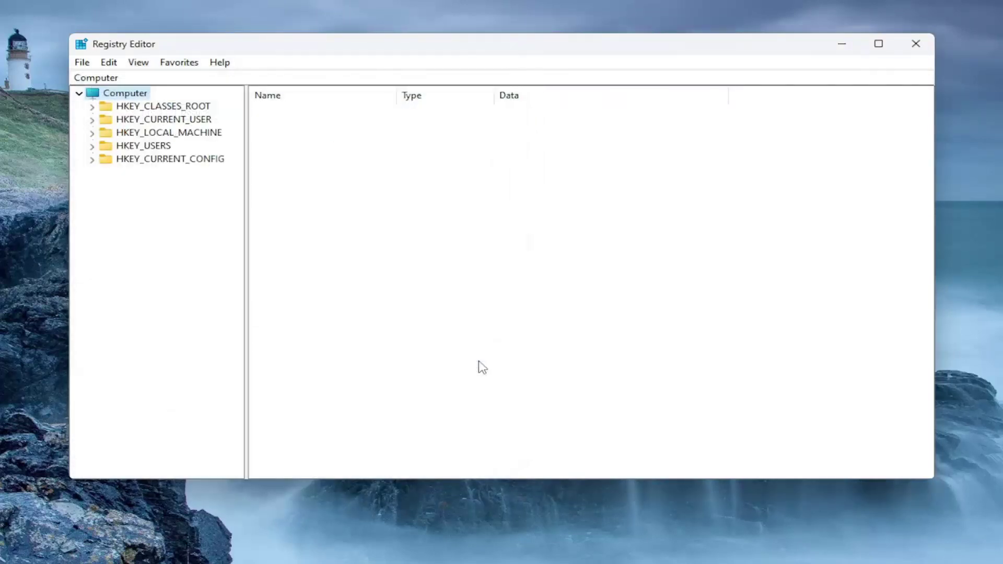
click(84, 64)
click(116, 80)
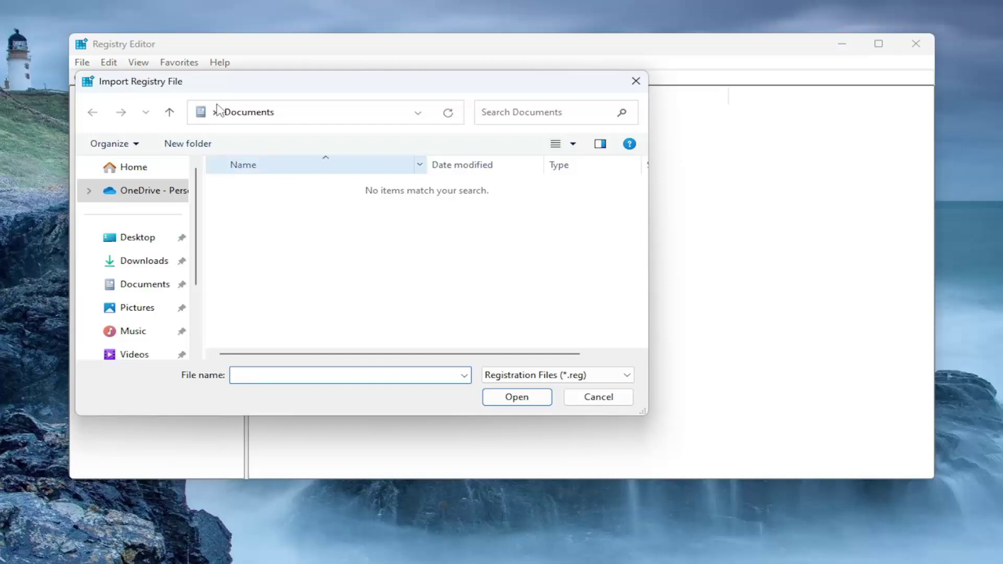
click(590, 398)
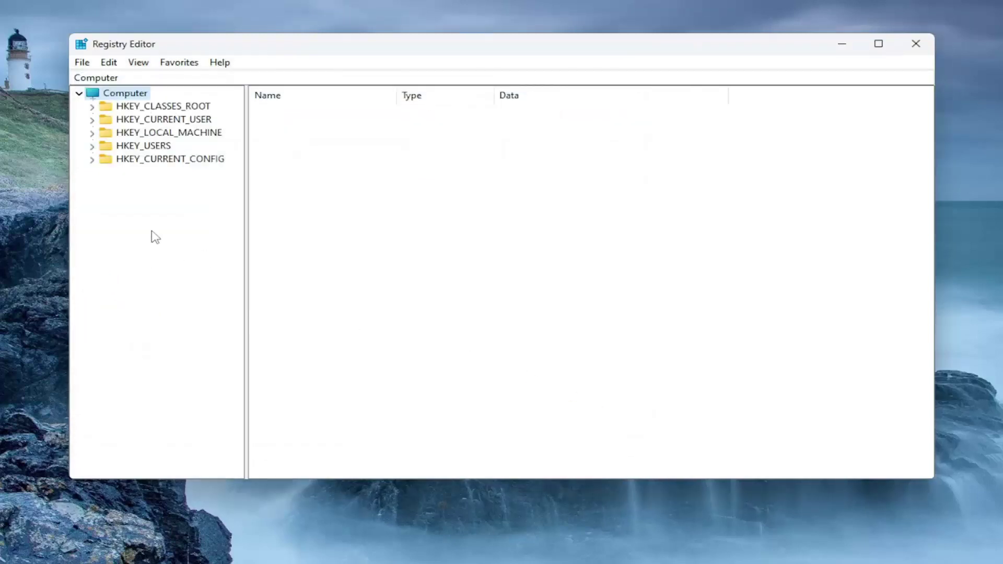
- Expand HKEY_LOCAL_MACHINE > SYSTEM > CurrentControlSet > Services and scroll through the service subkeys
double_click(179, 135)
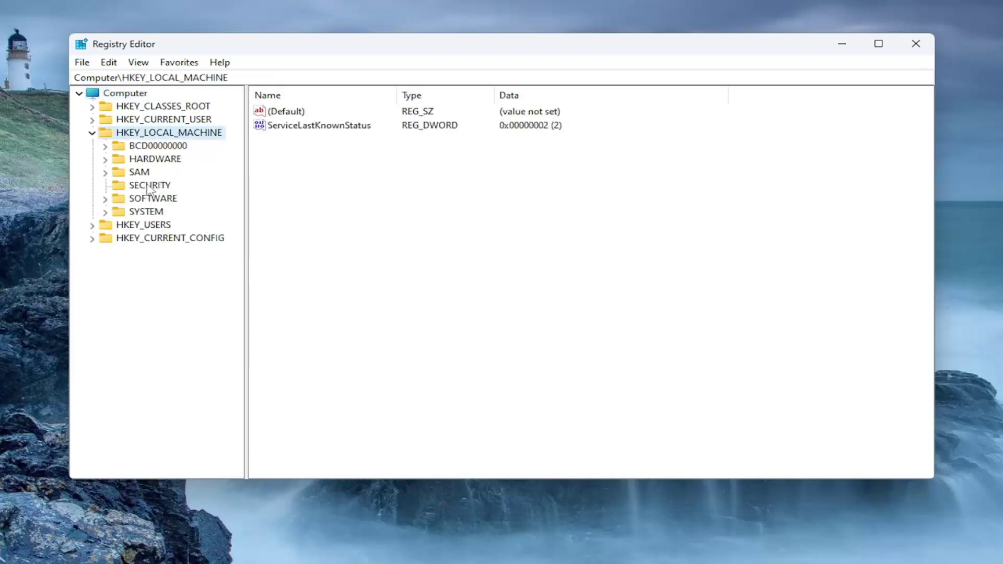
click(139, 214)
double_click(139, 214)
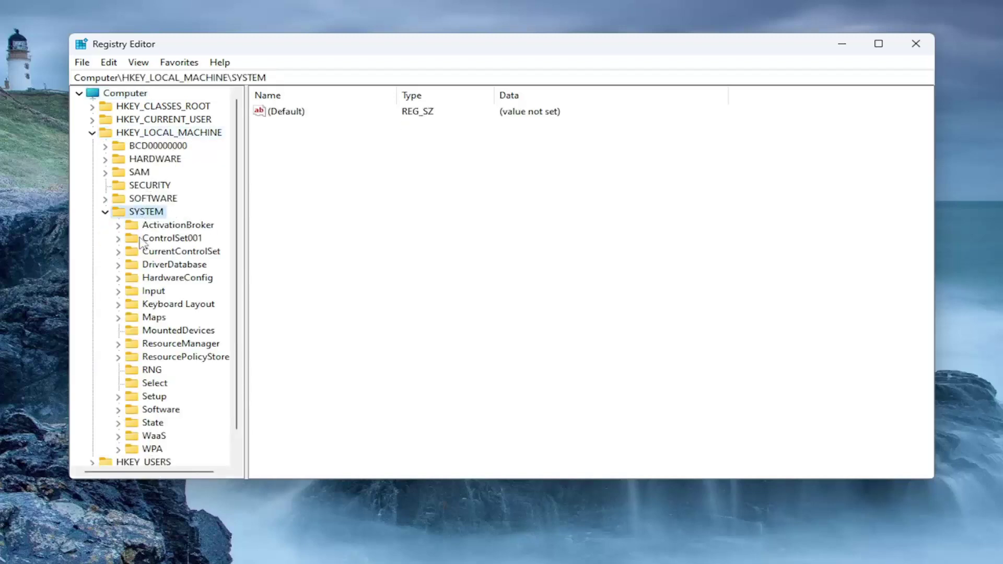
double_click(167, 253)
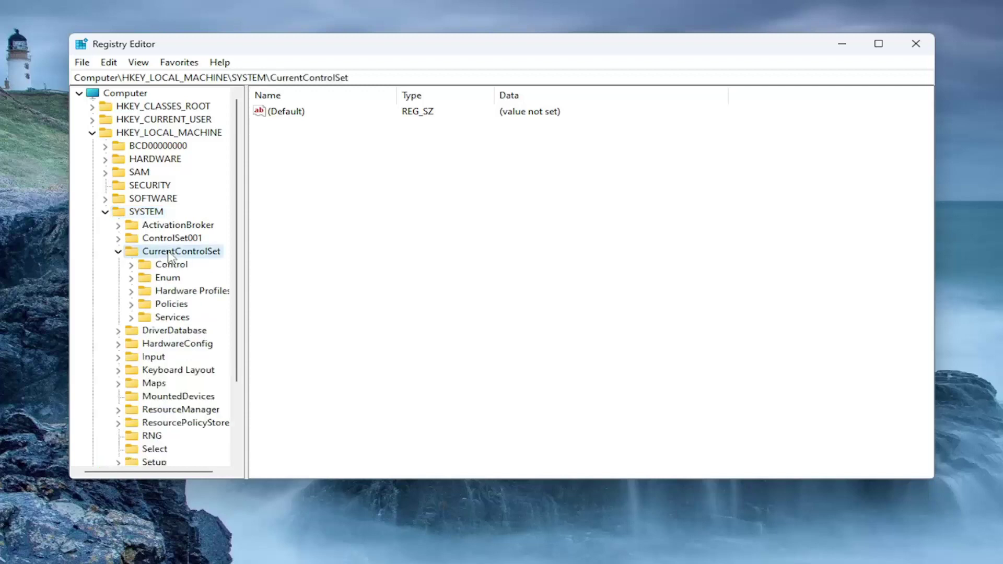
double_click(165, 317)
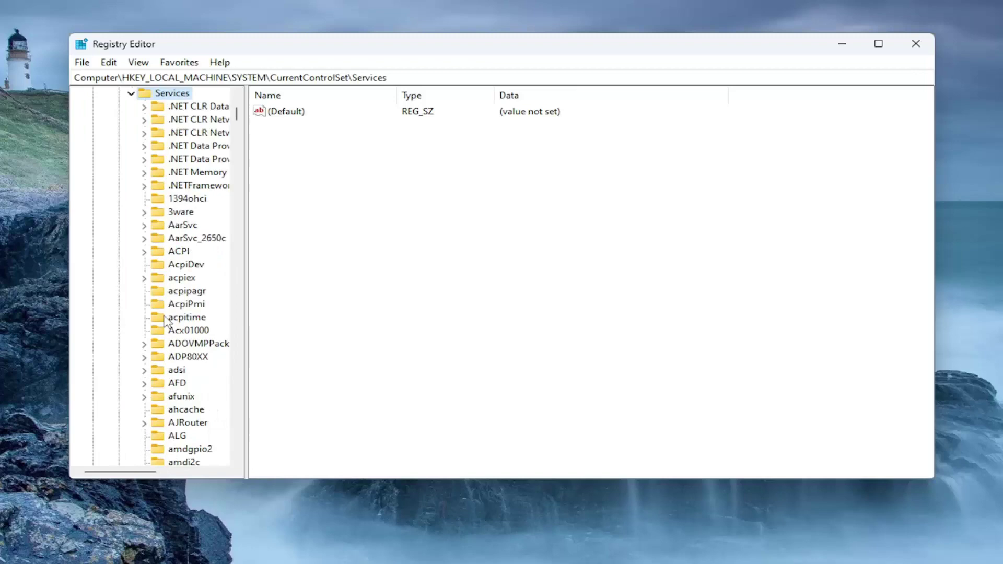
scroll(166, 320, down, 20)
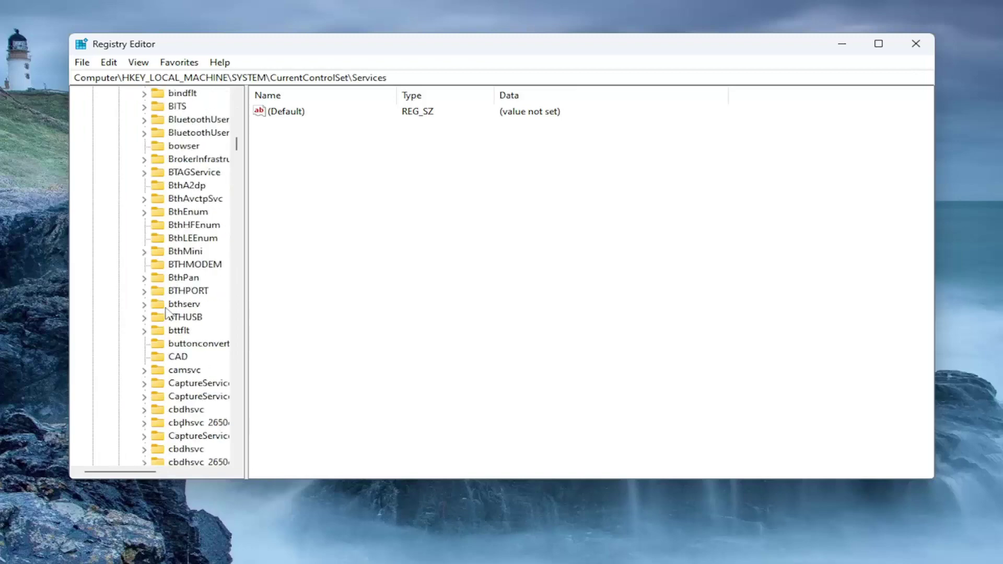
scroll(166, 315, down, 1)
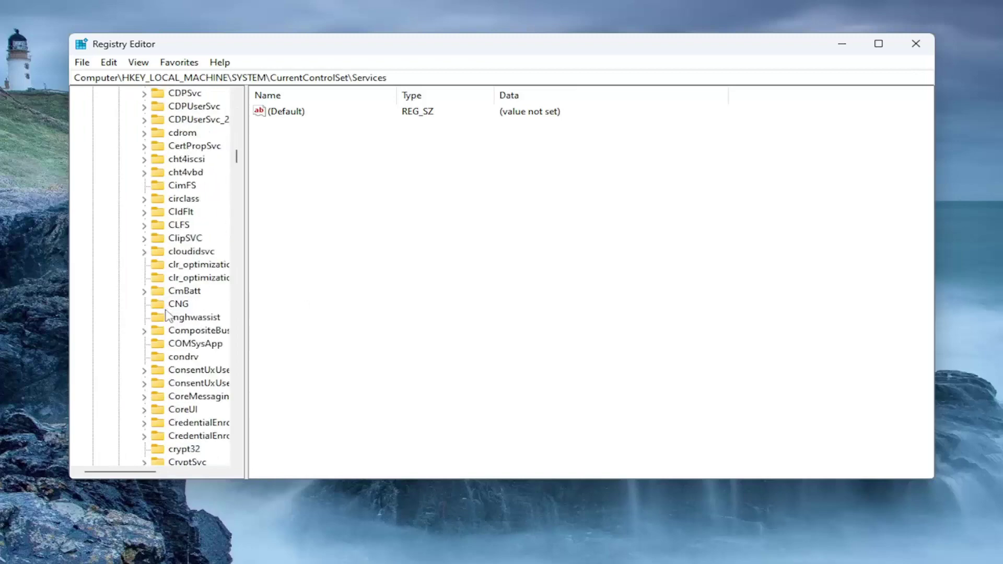
- Jump to the RasMan service key in the Services list by typing 'rasm'
click(194, 346)
text(ras)
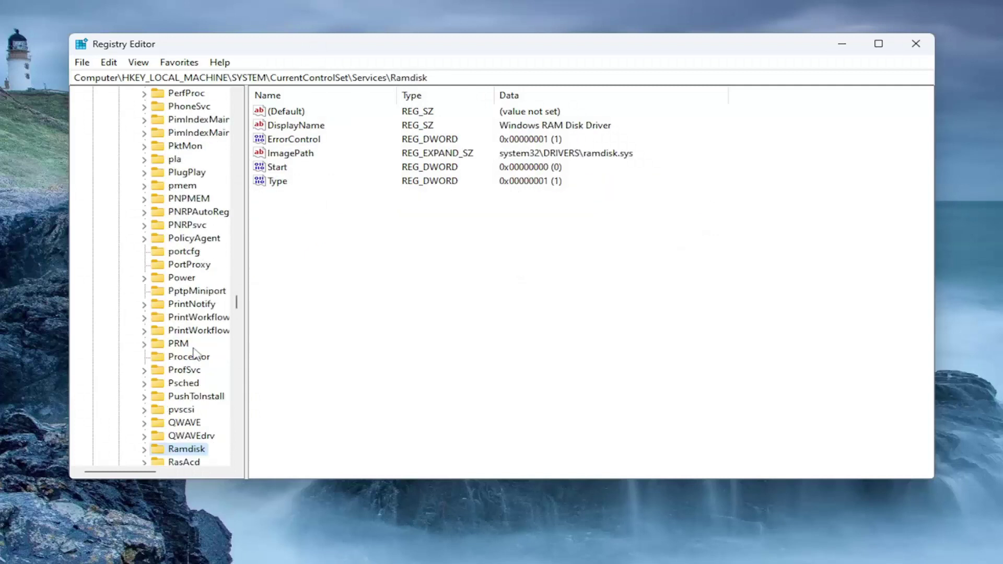
text(m)
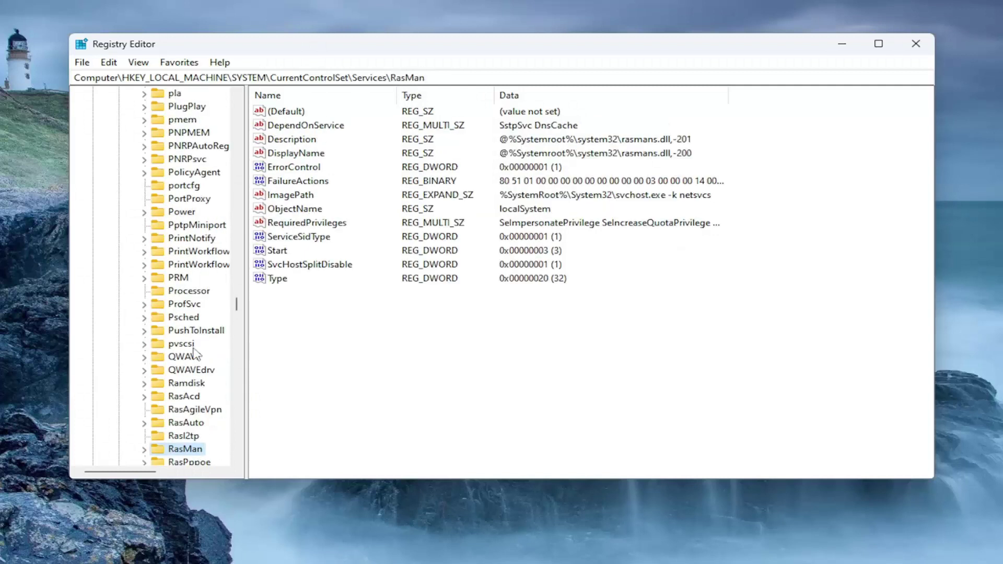
scroll(194, 354, down, 2)
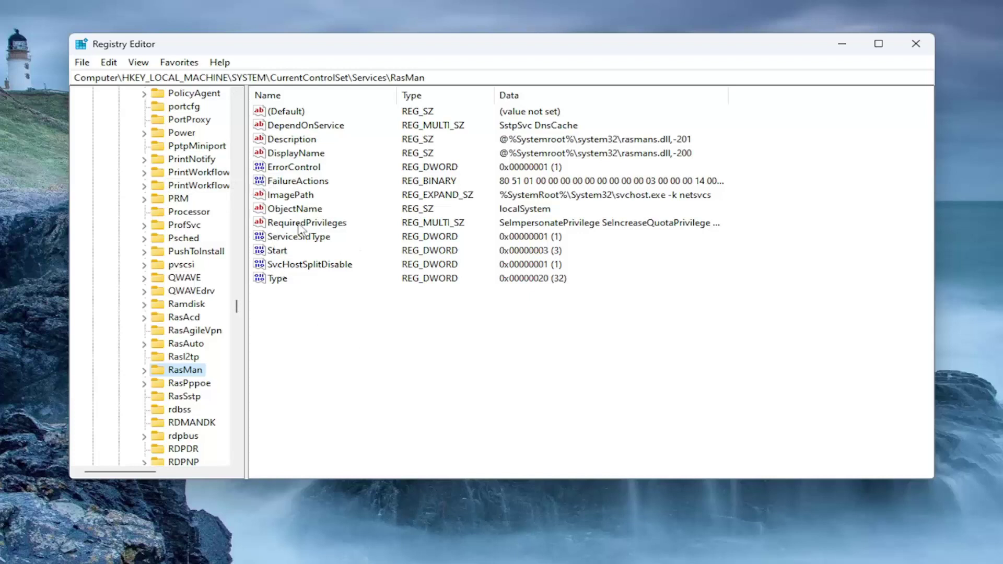
- Edit RequiredPrivileges and place the cursor below its last entry, SeLoadDriverPrivilege
double_click(329, 225)
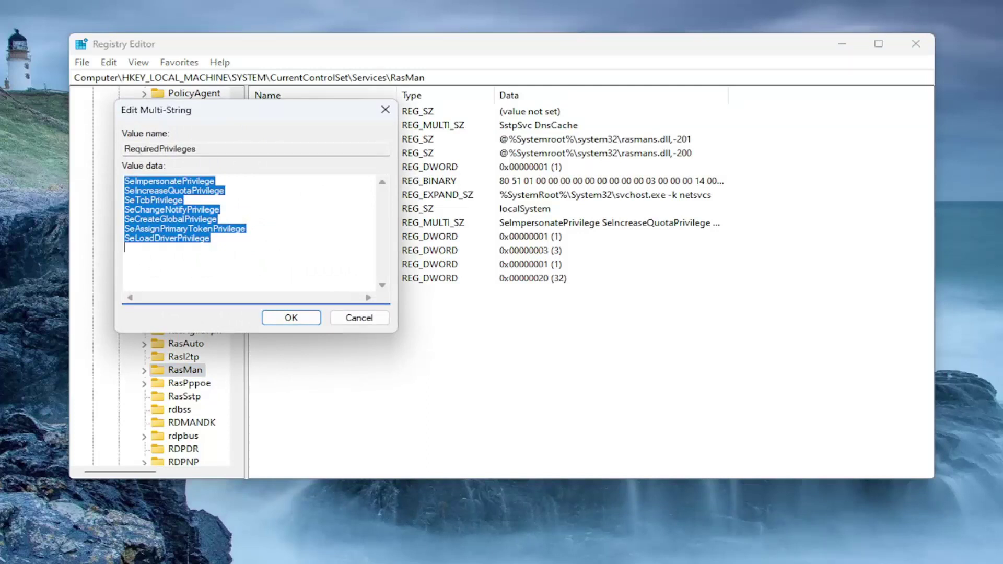
click(229, 261)
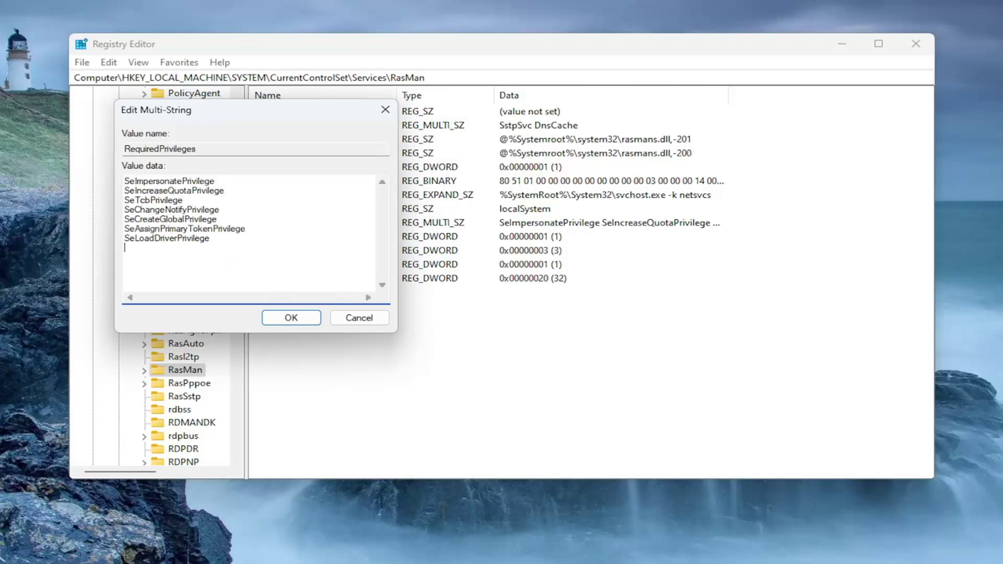
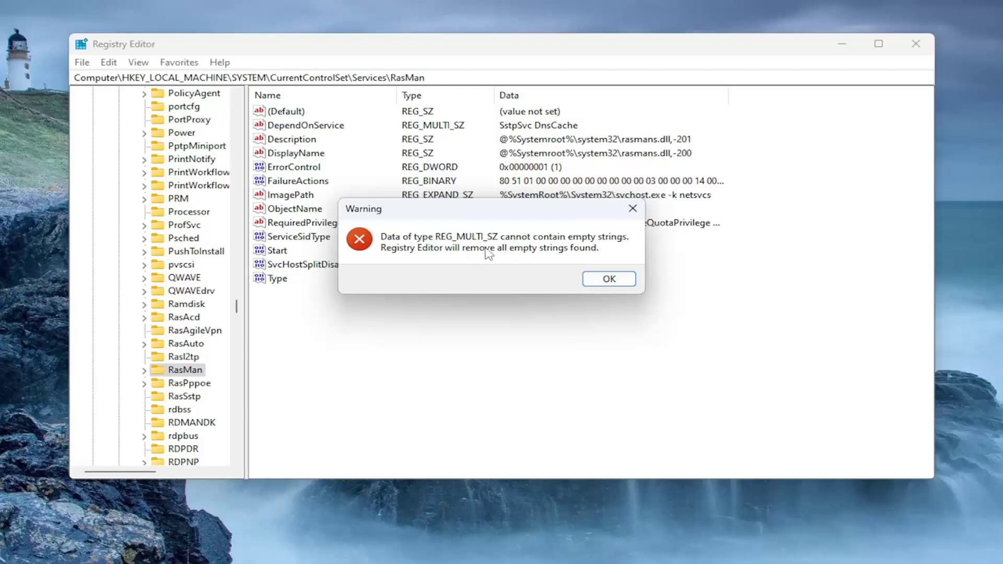
- Accept removing the empty strings so RequiredPrivileges saves with SeLoadDriverPrivilege added
click(609, 279)
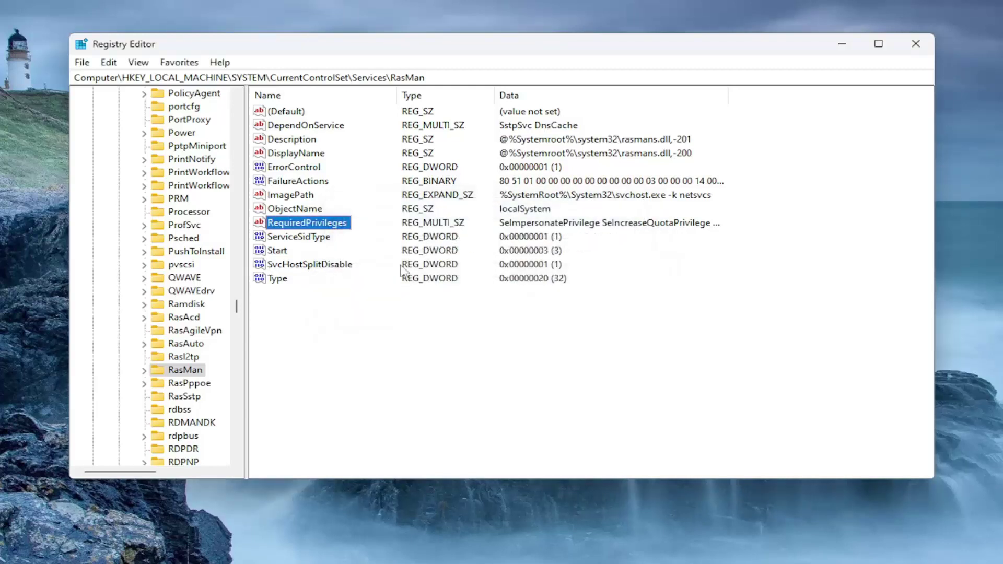
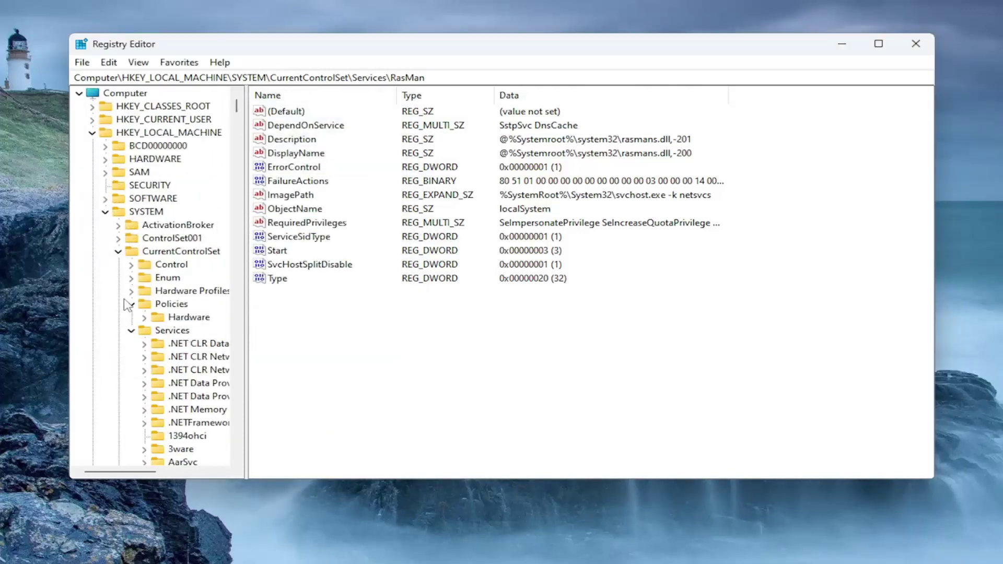
- Collapse CurrentControlSet, SYSTEM and HKEY_LOCAL_MACHINE back to the Computer root
click(118, 252)
click(105, 212)
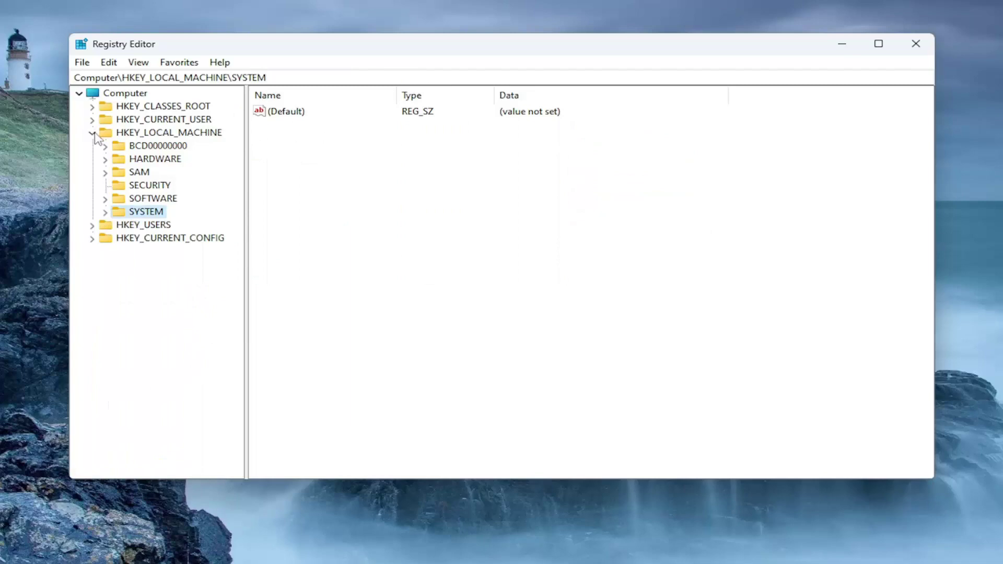
click(92, 133)
key(Left)
- Close Registry Editor and bring up the Win+X Shut down or sign out options
click(874, 64)
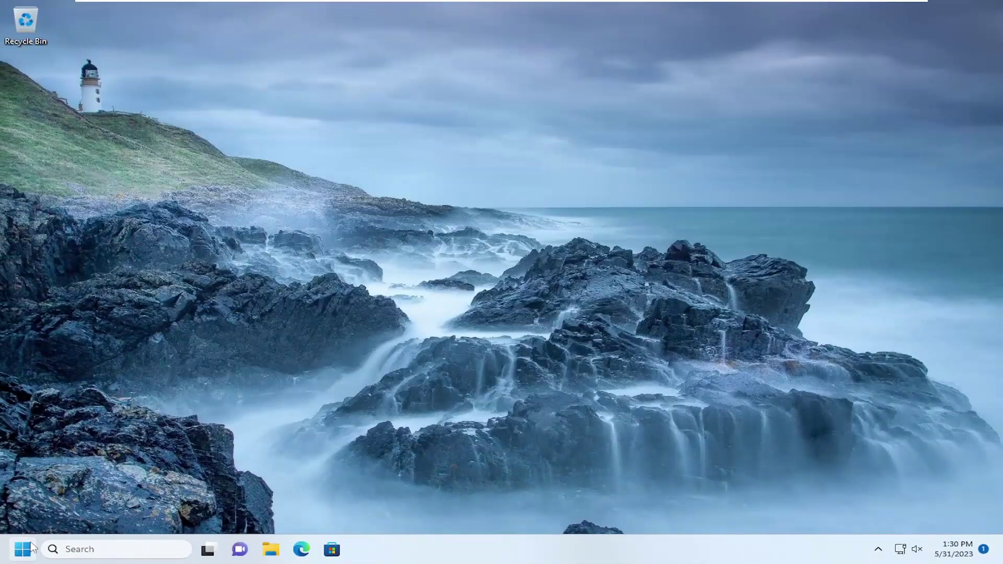
key(super+x)
mouse_move(83, 501)
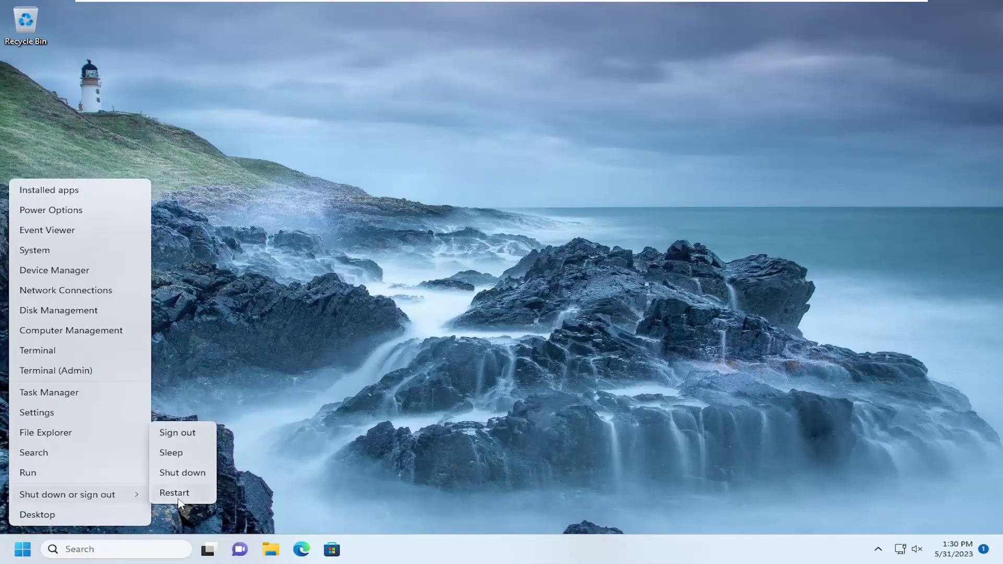